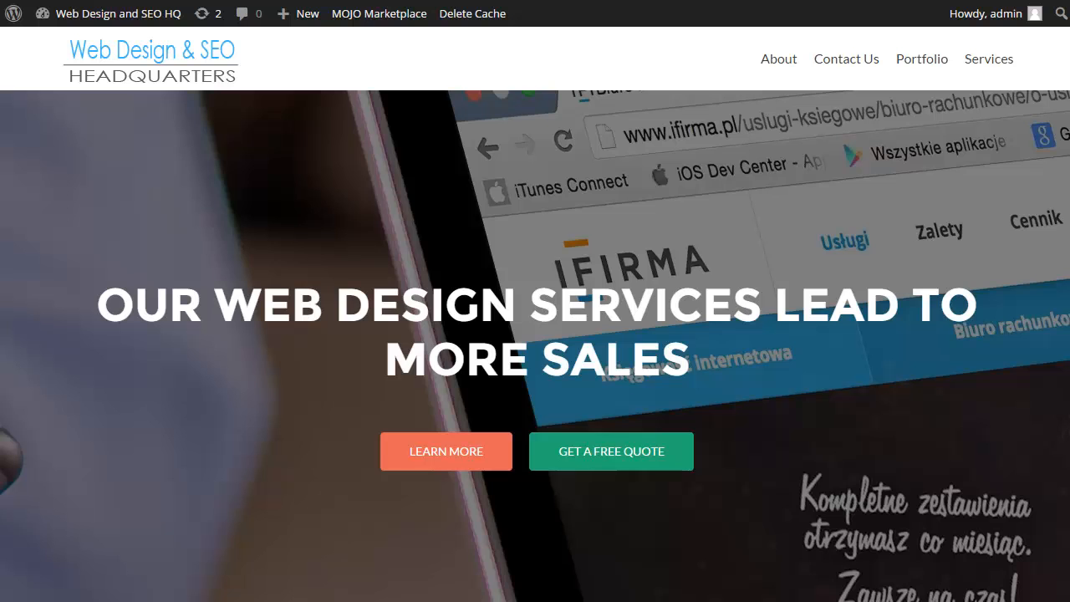
Examine the site's home page from the hero banner through the About Us, testimonials and blog sections to the contact form and footer
scroll(535, 346, "down", 5)
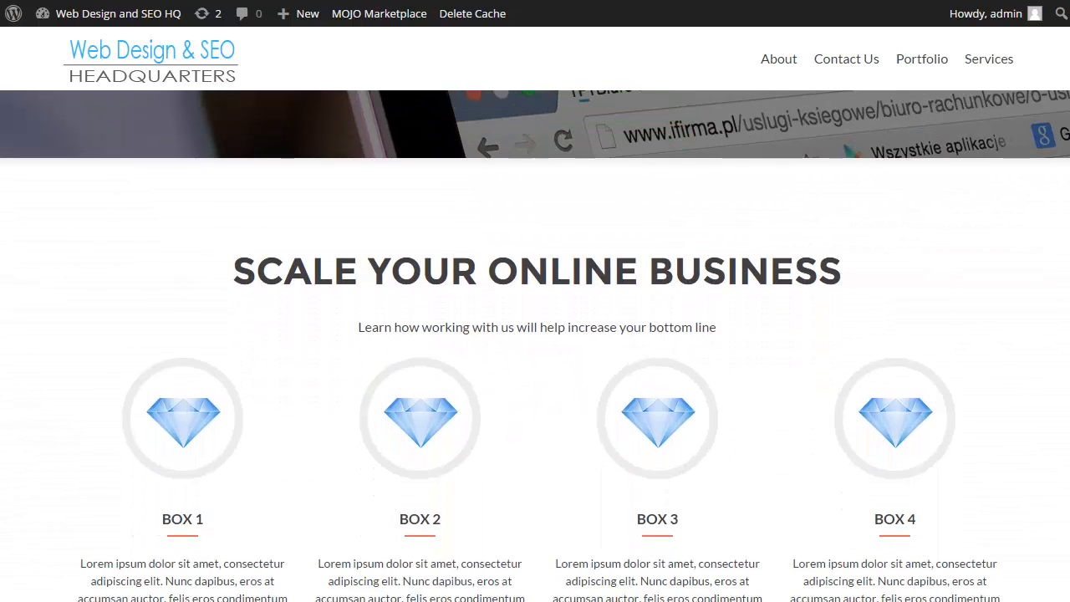
scroll(534, 365, "down", 3)
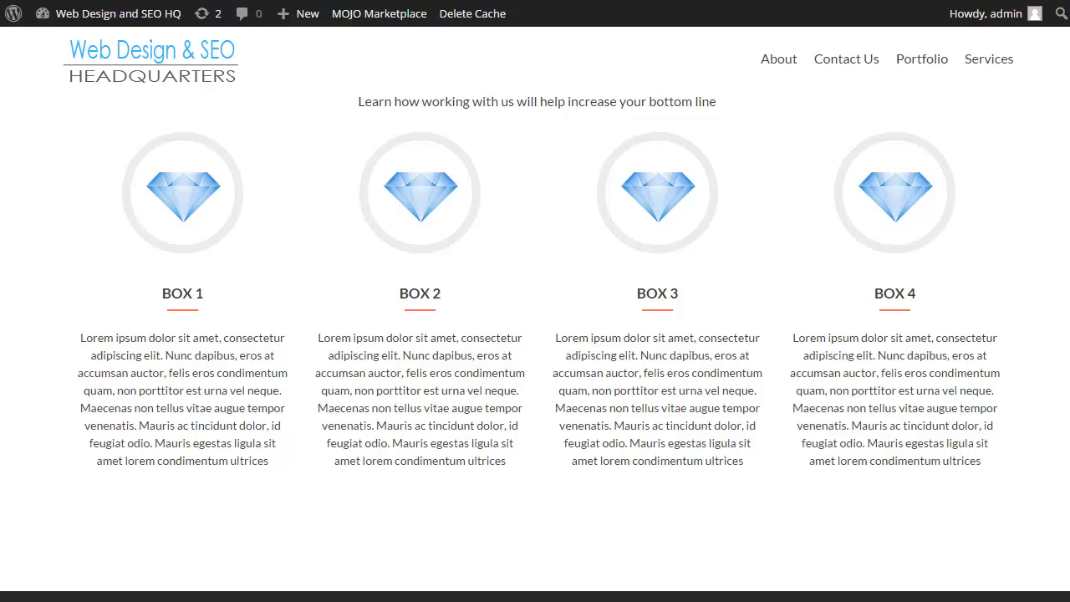
scroll(535, 341, "down", 7)
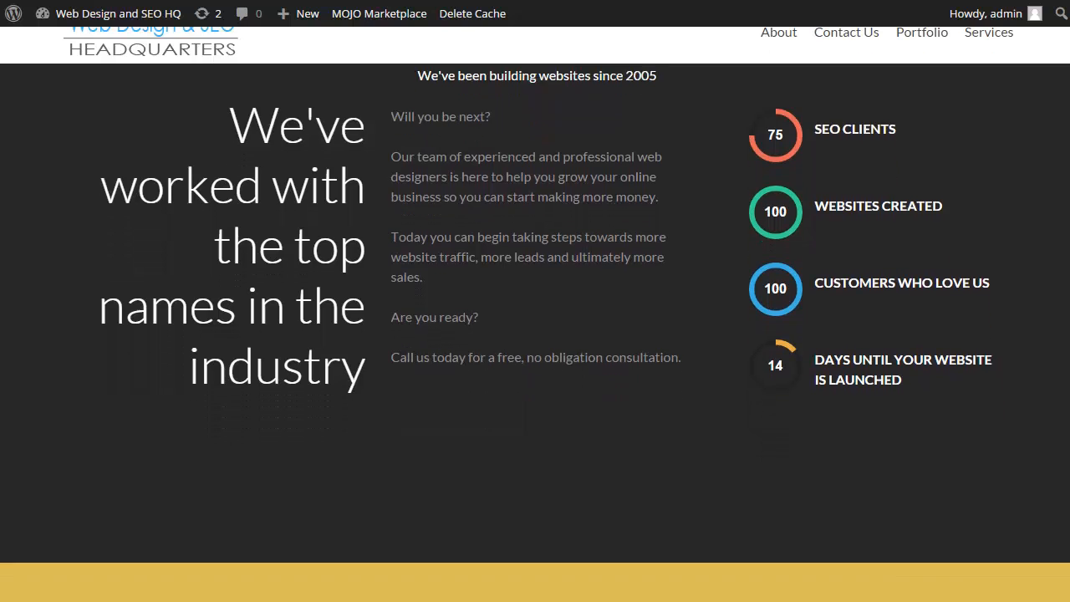
scroll(535, 334, "down", 5)
scroll(534, 334, "down", 3)
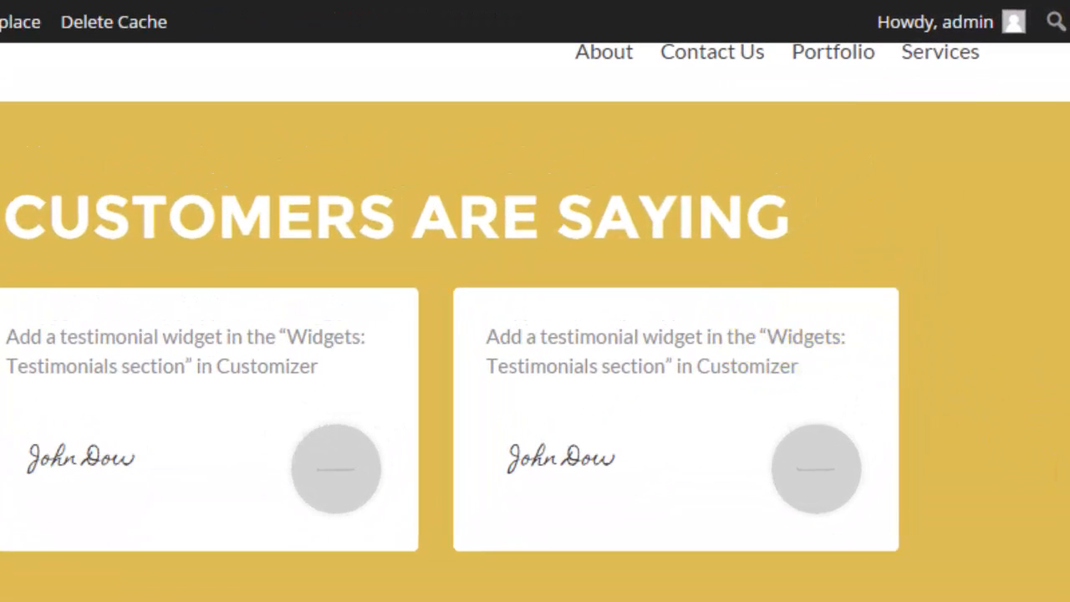
scroll(535, 334, "down", 5)
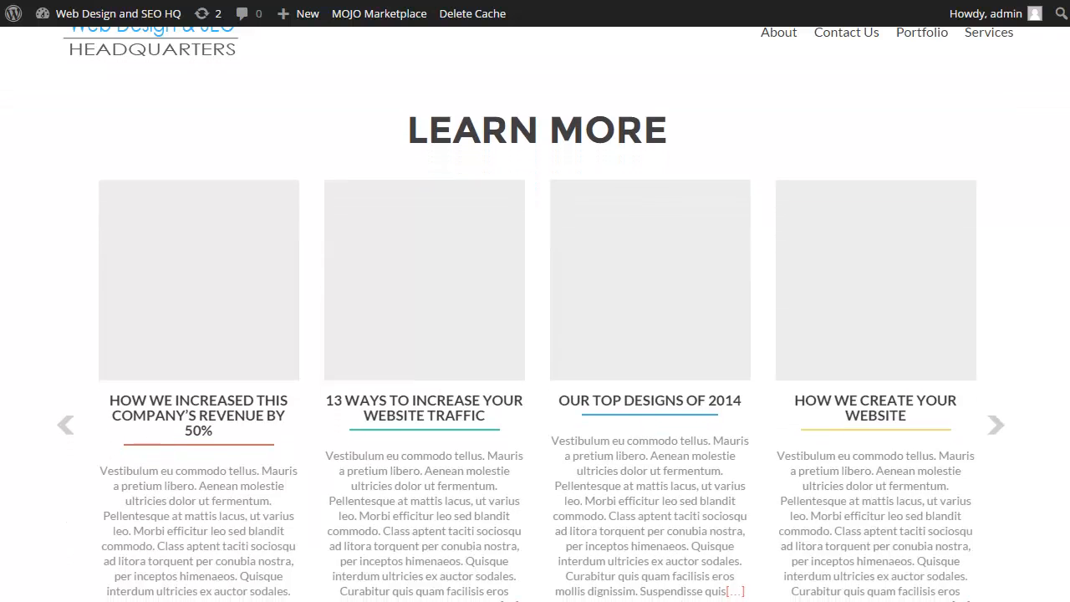
scroll(535, 335, "down", 6)
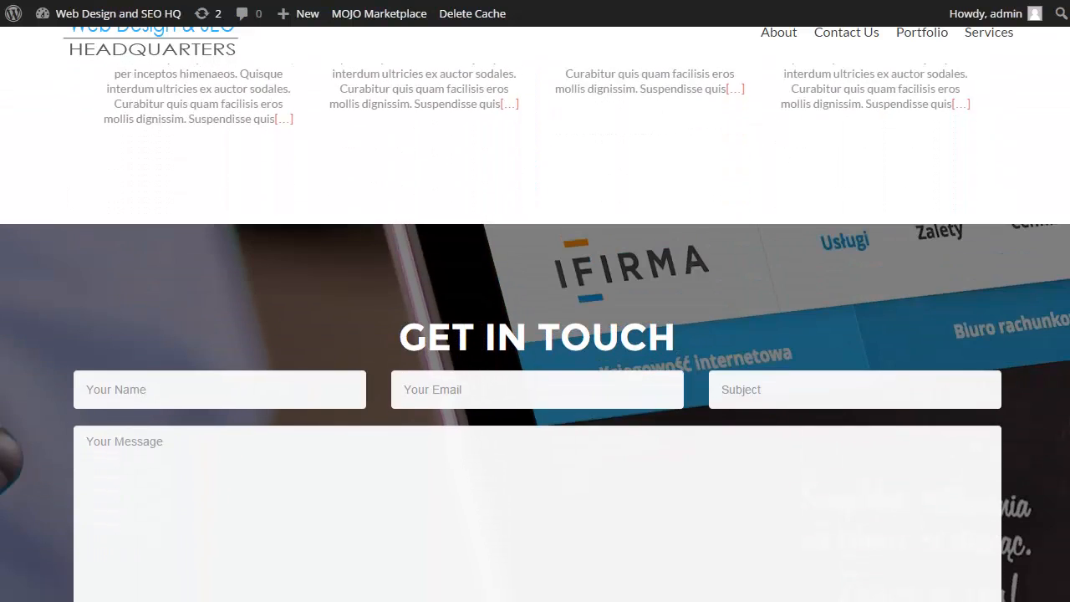
scroll(535, 334, "down", 4)
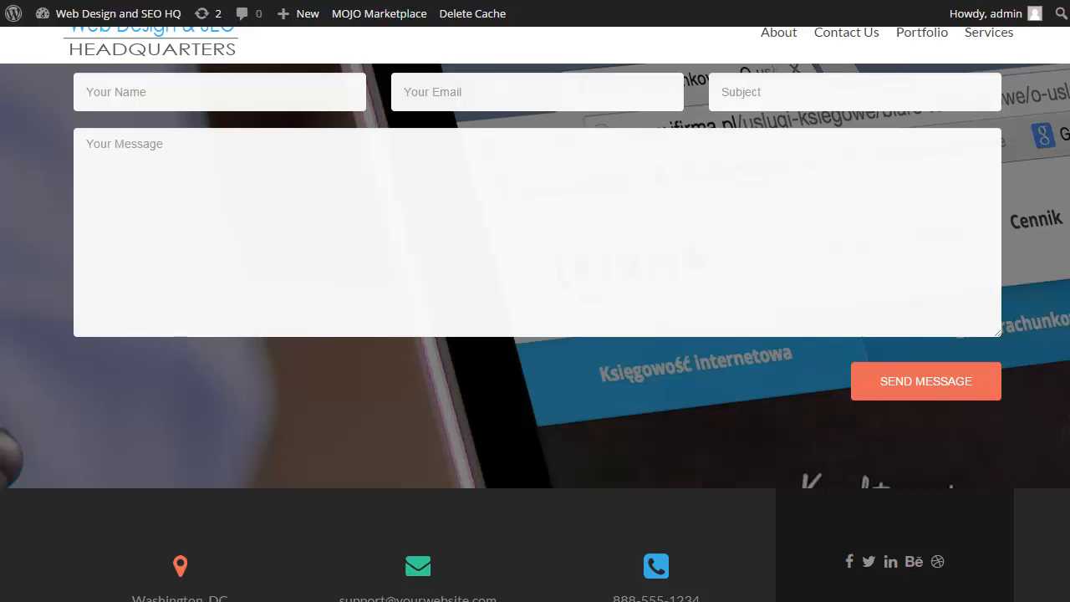
scroll(535, 334, "down", 1)
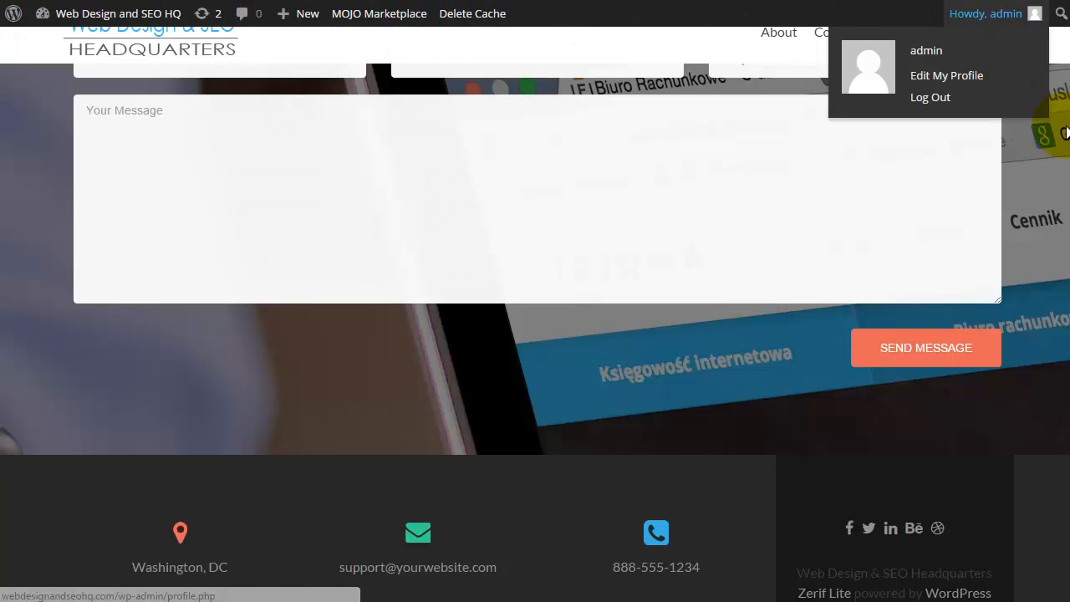
scroll(535, 334, "up", 20)
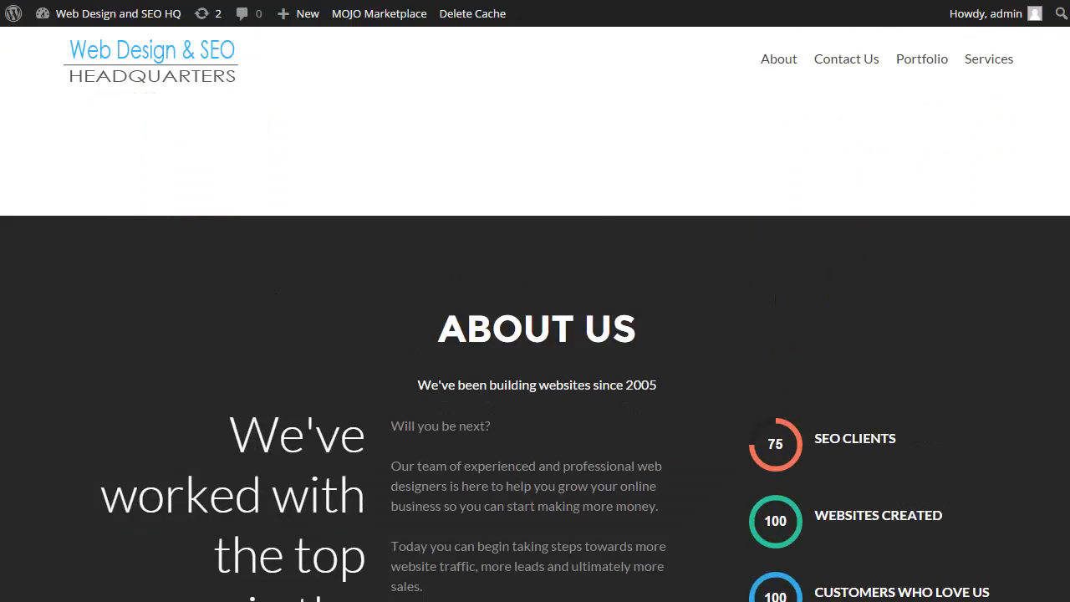
scroll(535, 334, "up", 4)
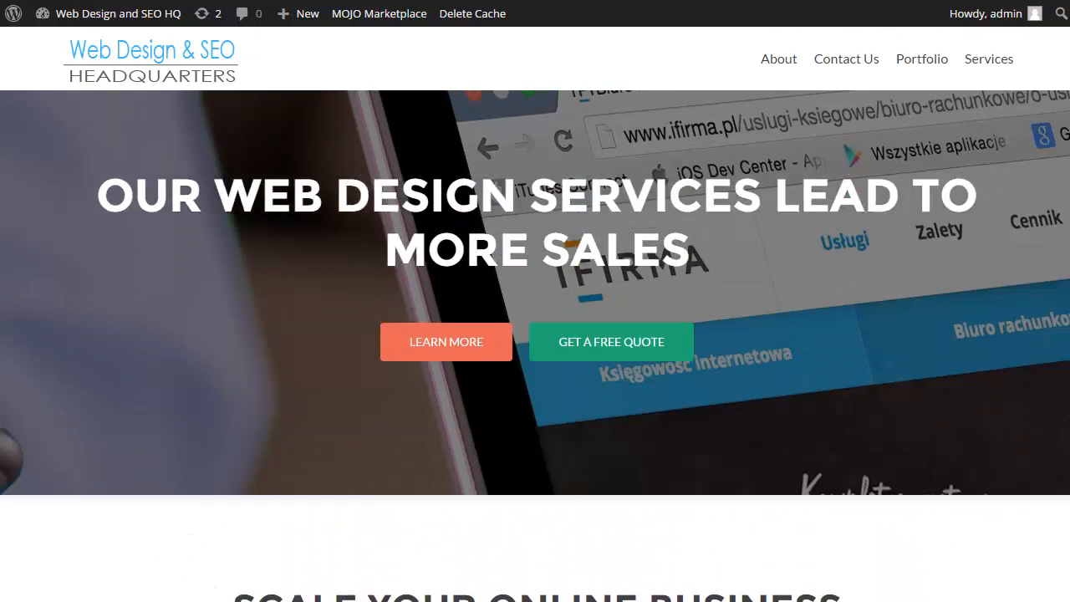
scroll(535, 334, "down", 4)
scroll(535, 335, "down", 3)
scroll(535, 334, "up", 6)
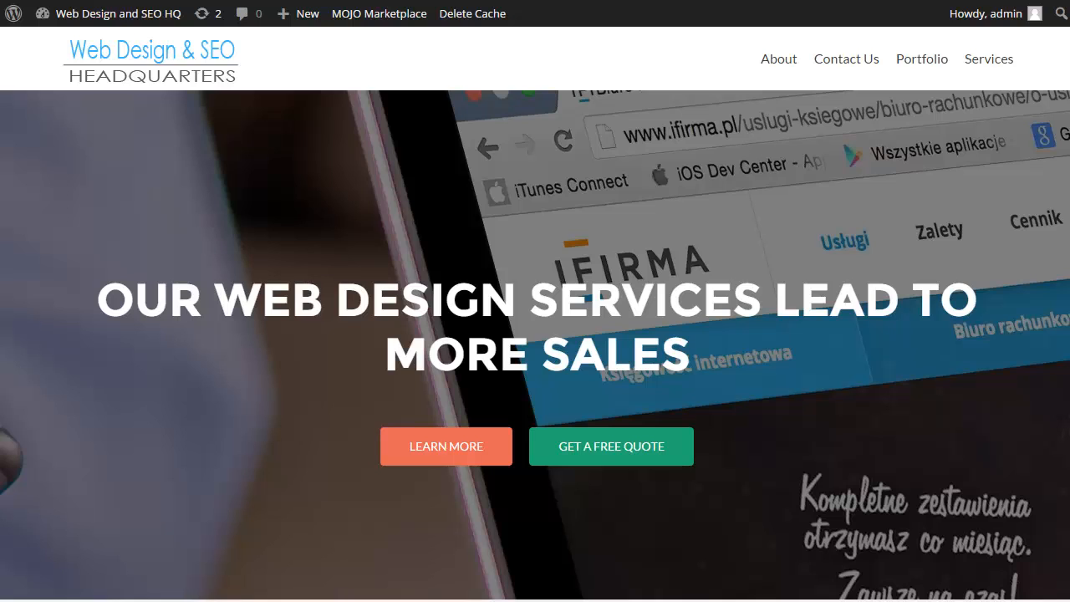
Switch to the site's WordPress dashboard and open the menu editor
key("ctrl+Tab")
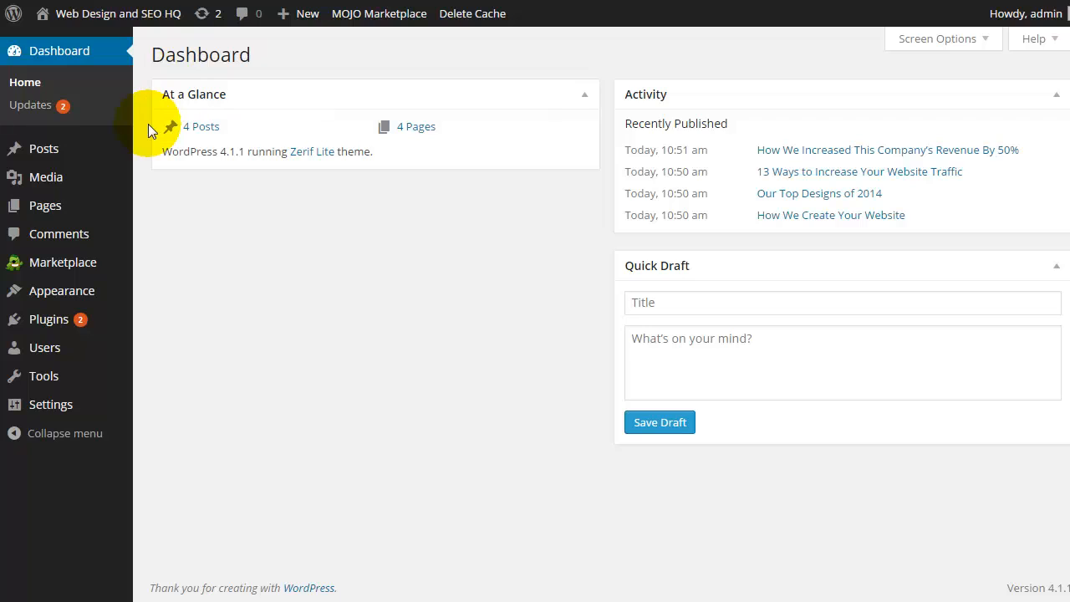
mouse_move(115, 294)
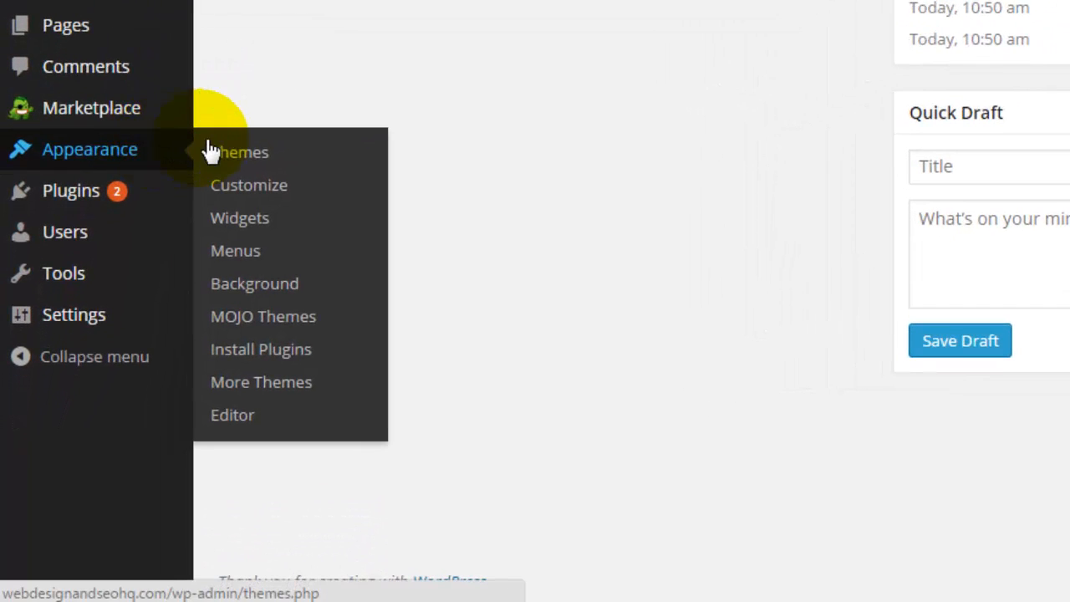
left_click(233, 254)
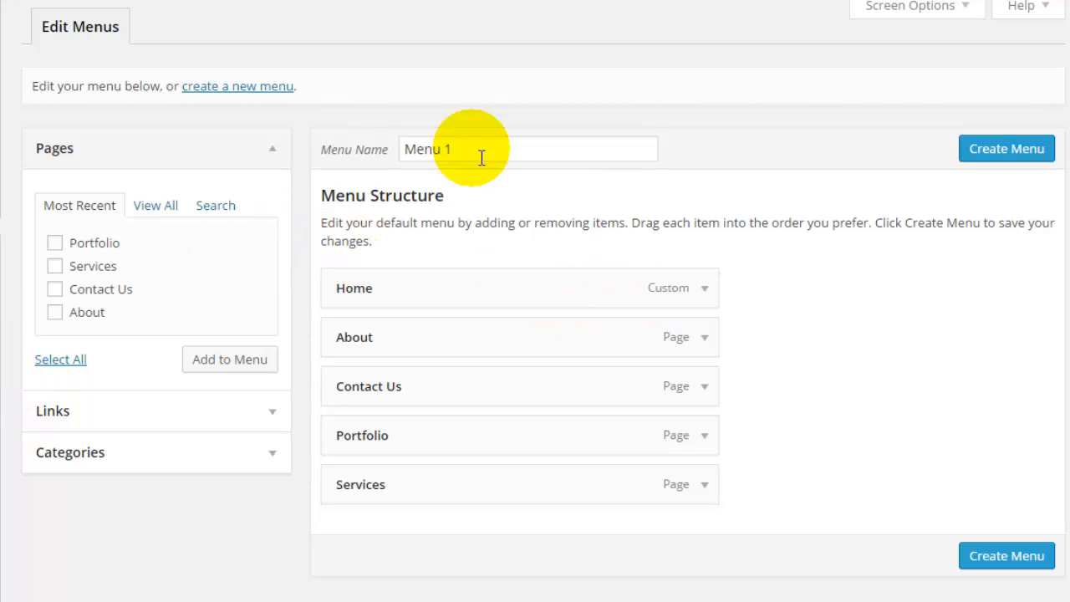
Name the new navigation menu "Main Menu"
left_click_drag(482, 158, 394, 155)
left_click(454, 147)
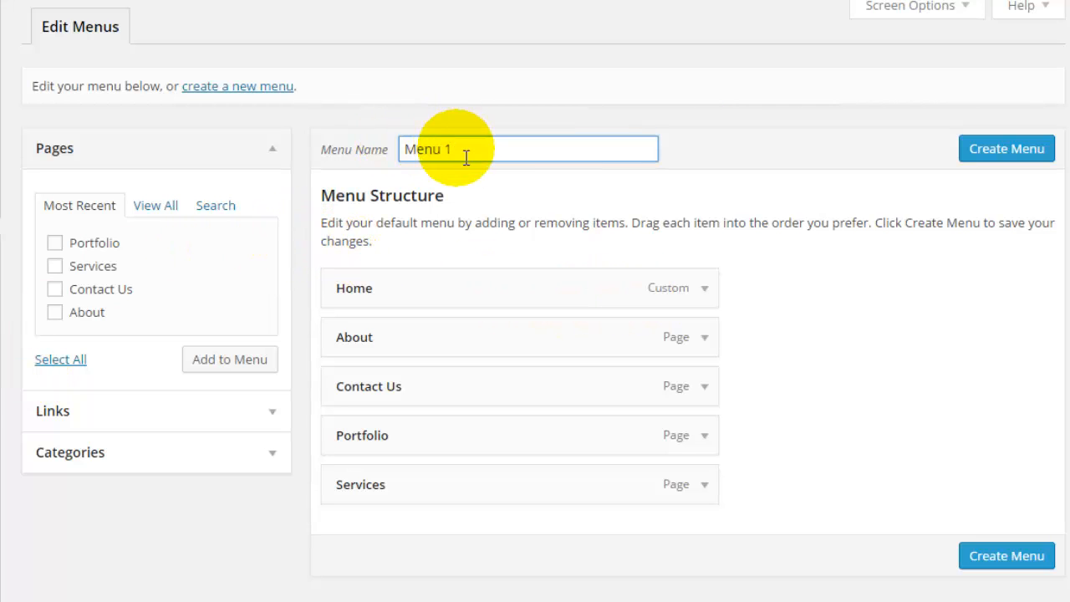
left_click_drag(467, 158, 359, 170)
type("Main")
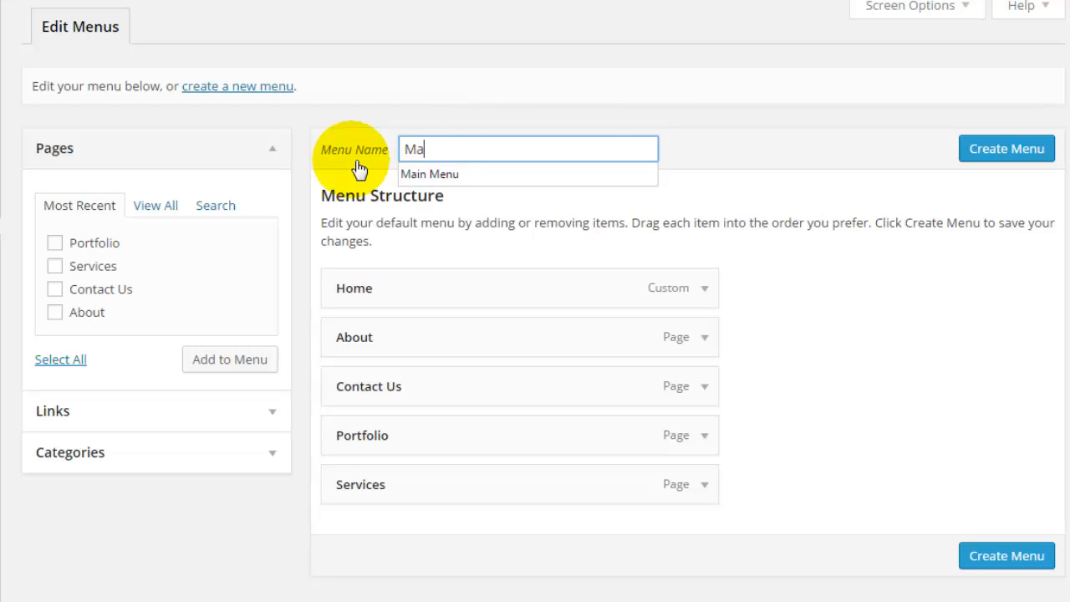
left_click(719, 157)
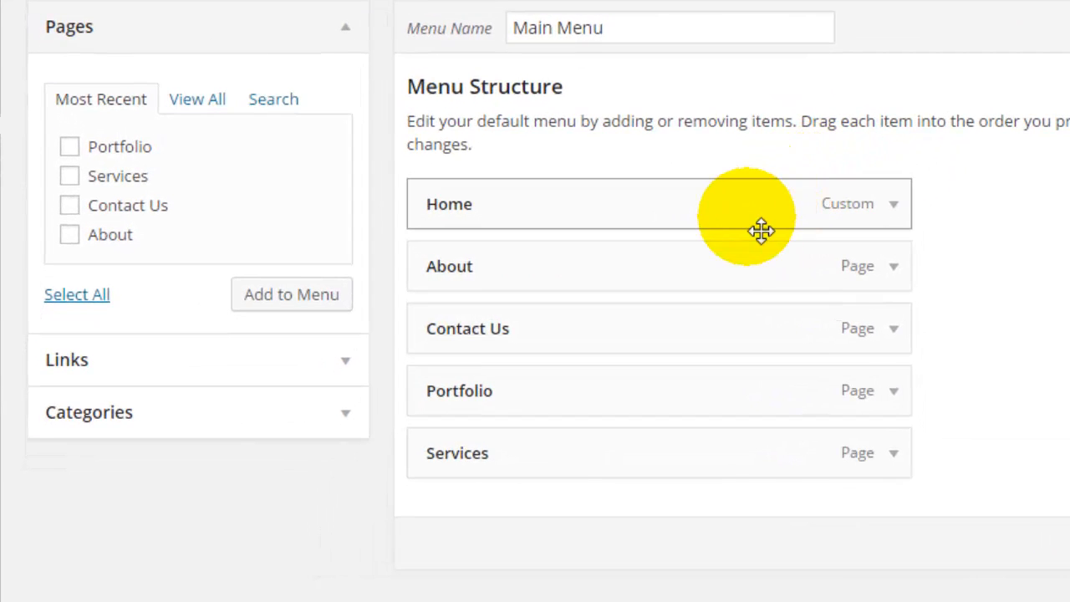
Remove the About item from the menu structure, and add the About page back as a menu item
left_click(894, 267)
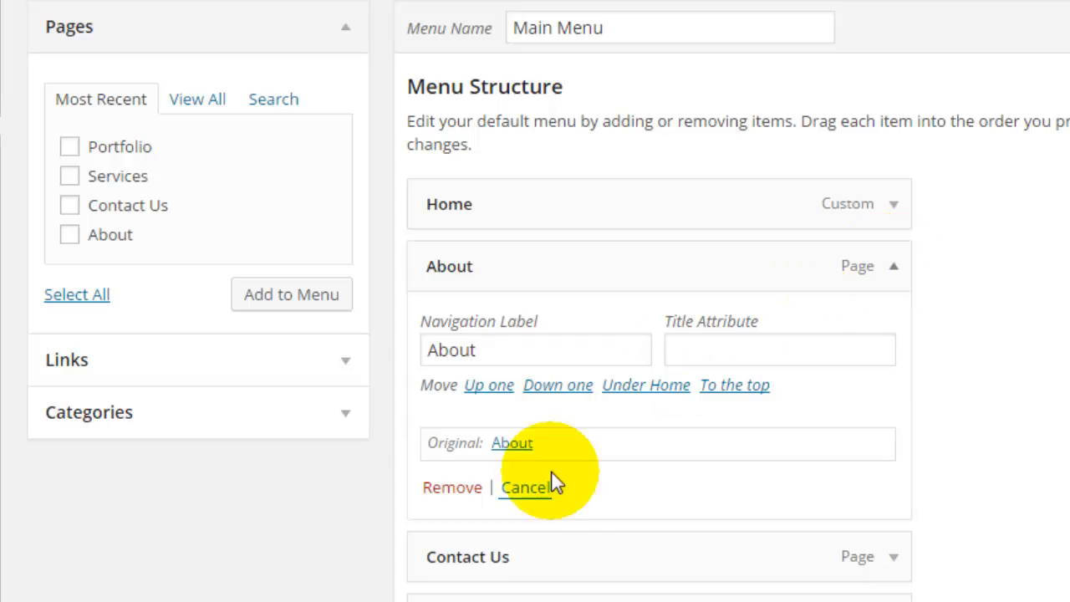
left_click(470, 492)
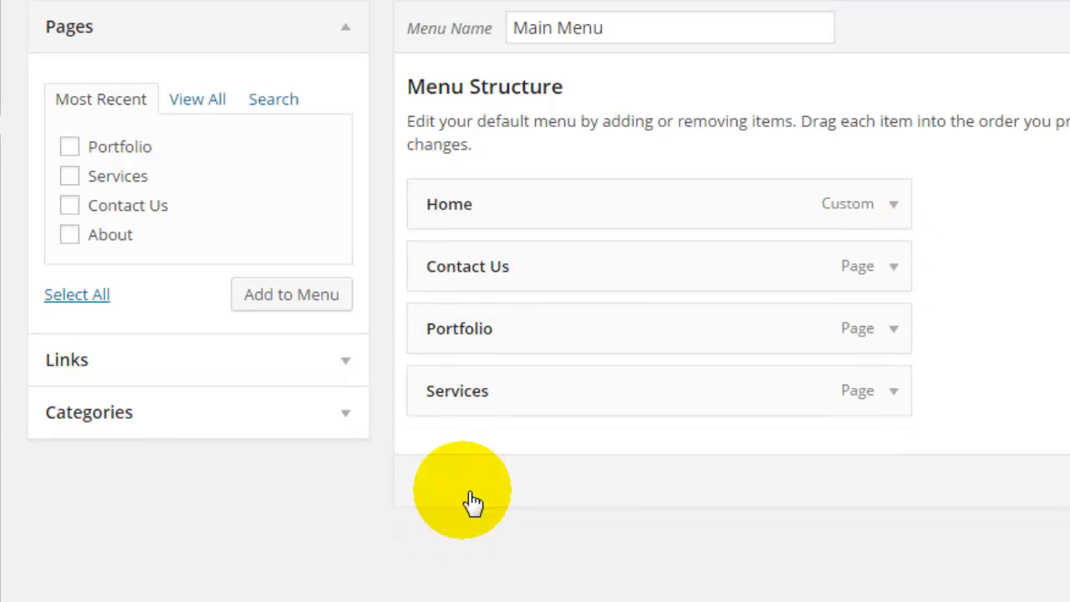
left_click(72, 237)
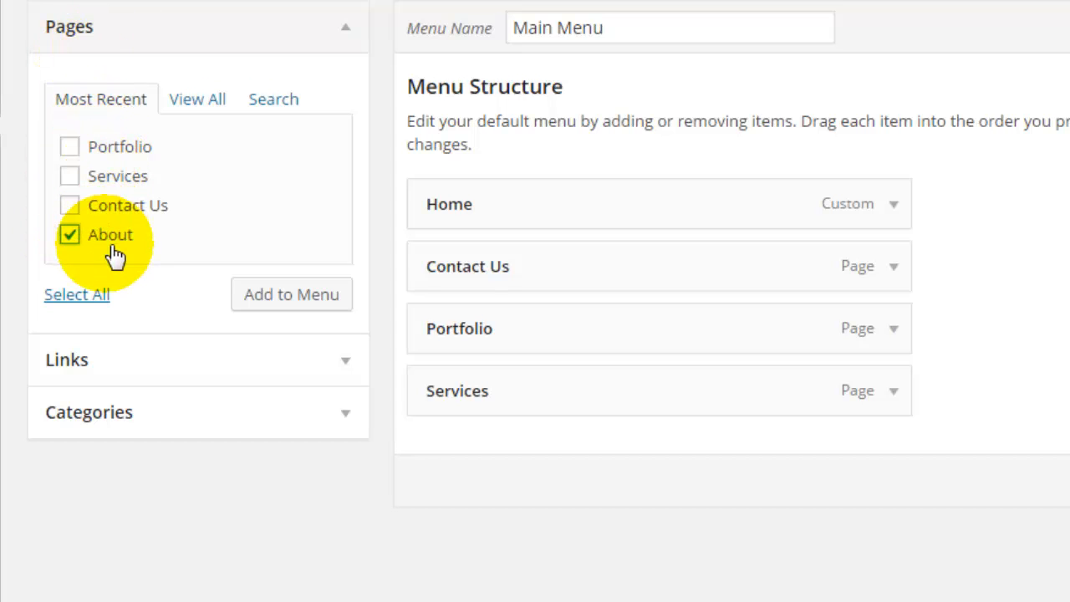
left_click(300, 321)
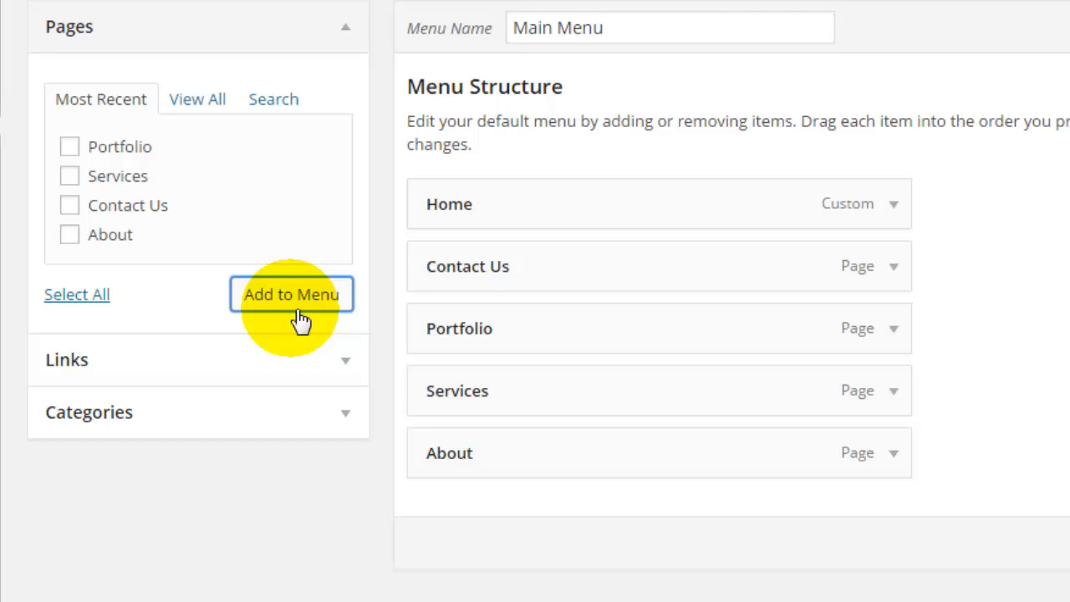
Look over the custom link options and add the Uncategorized category to the menu
left_click(349, 363)
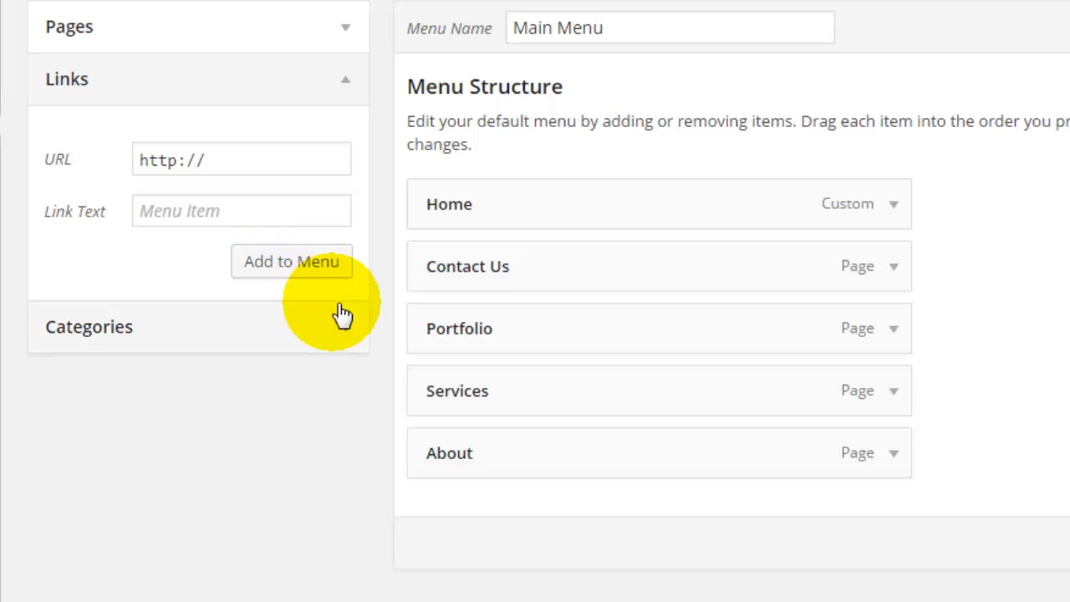
left_click(348, 334)
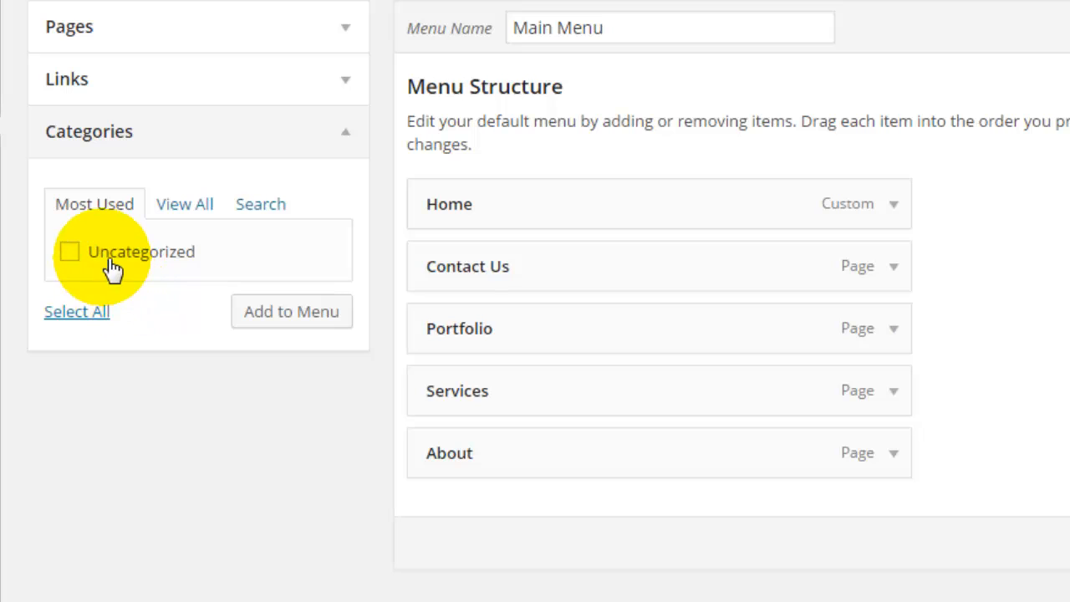
left_click(70, 252)
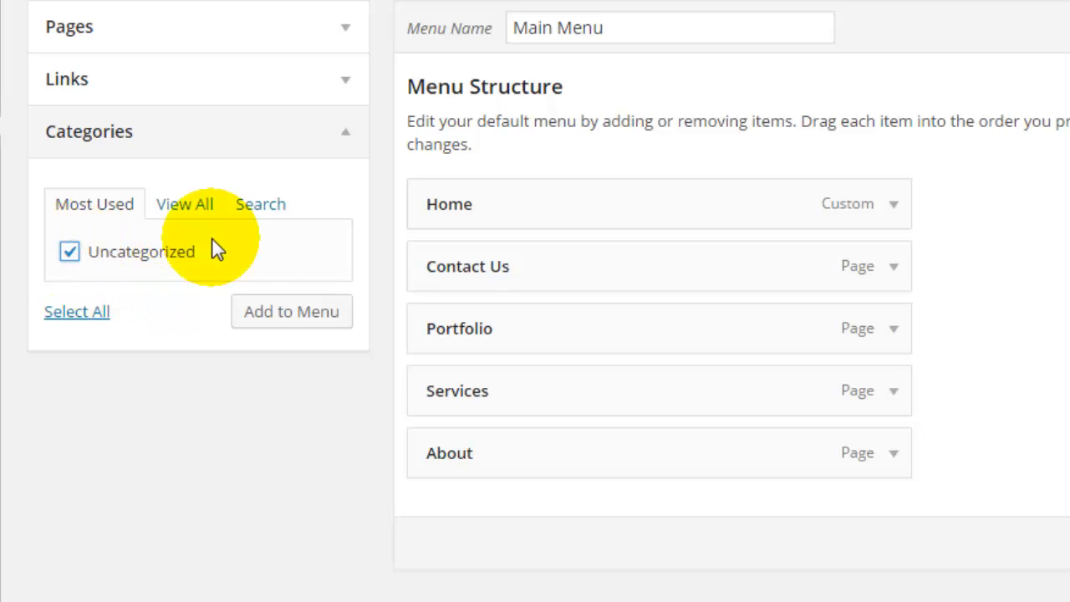
left_click(250, 308)
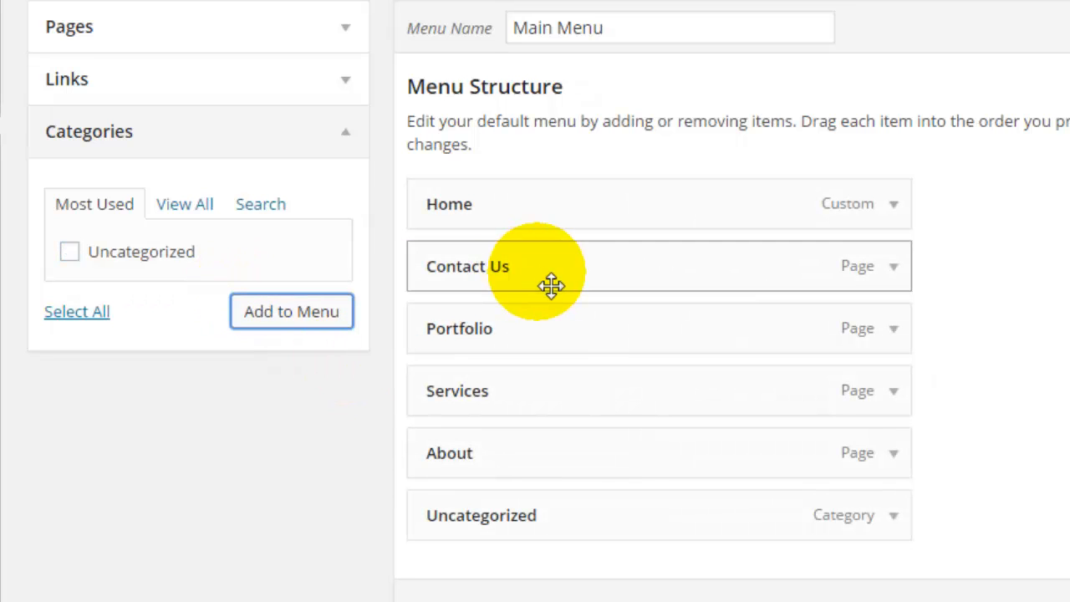
Change the Uncategorized menu item's navigation label to "Blog" and collapse its settings
left_click(896, 518)
scroll(899, 506, "down", 1)
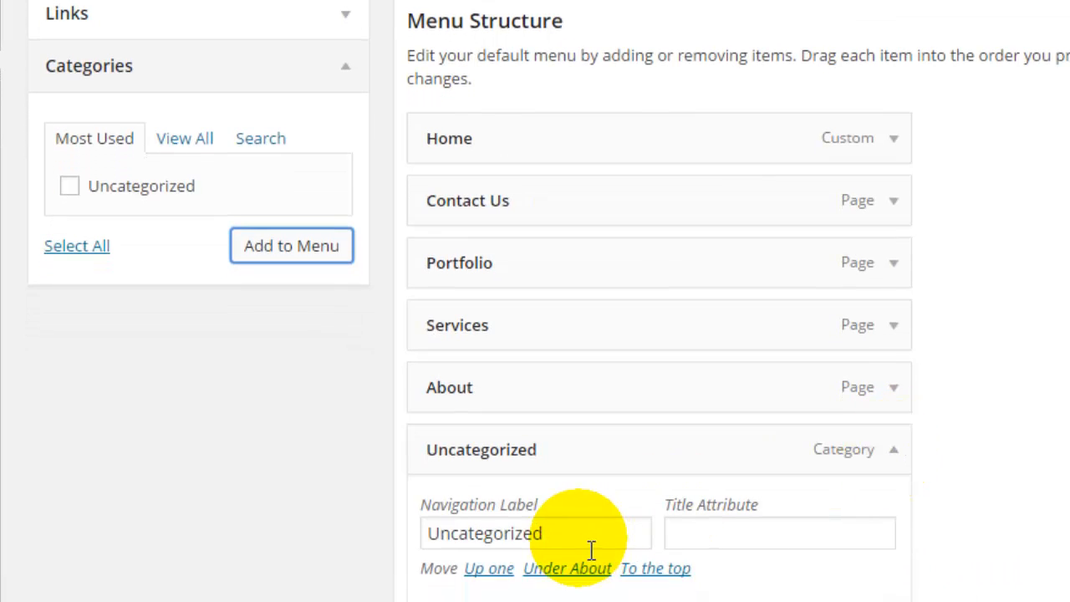
left_click_drag(585, 539, 263, 528)
type("Blo")
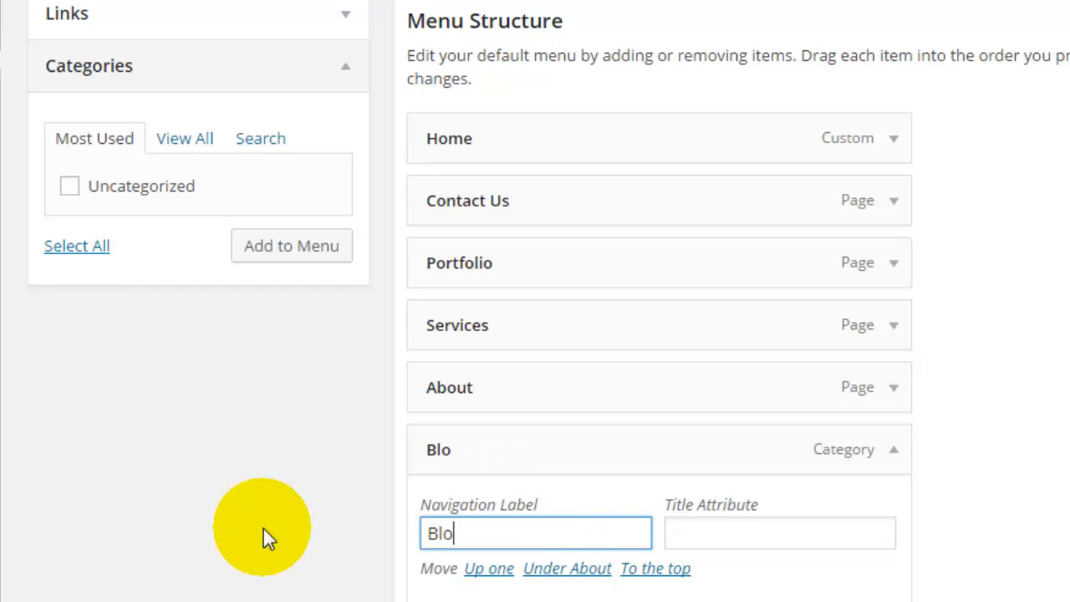
type("g")
scroll(895, 210, "down", 3)
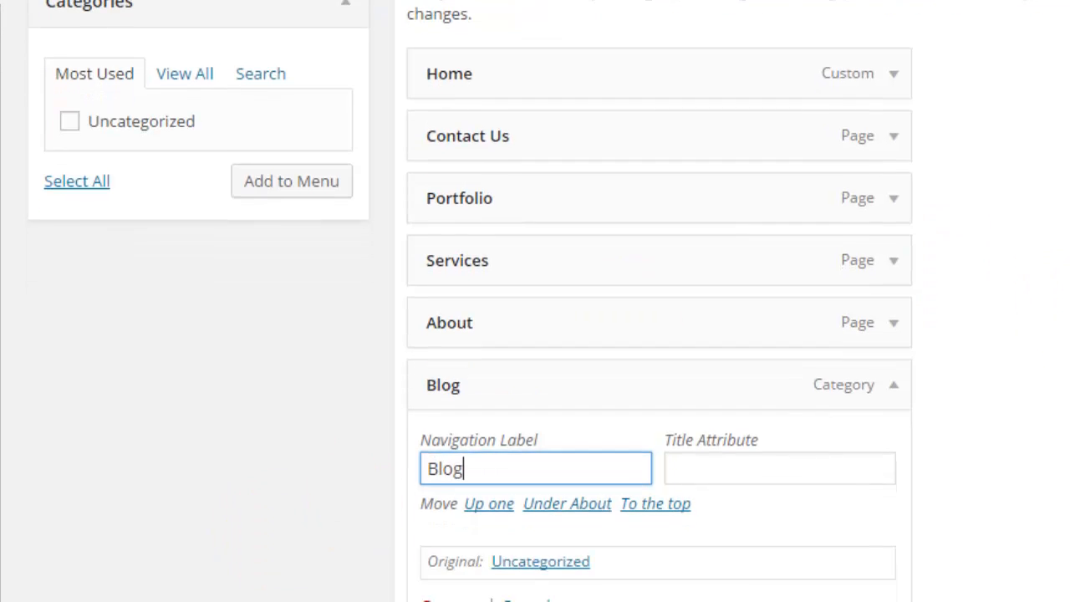
left_click(895, 210)
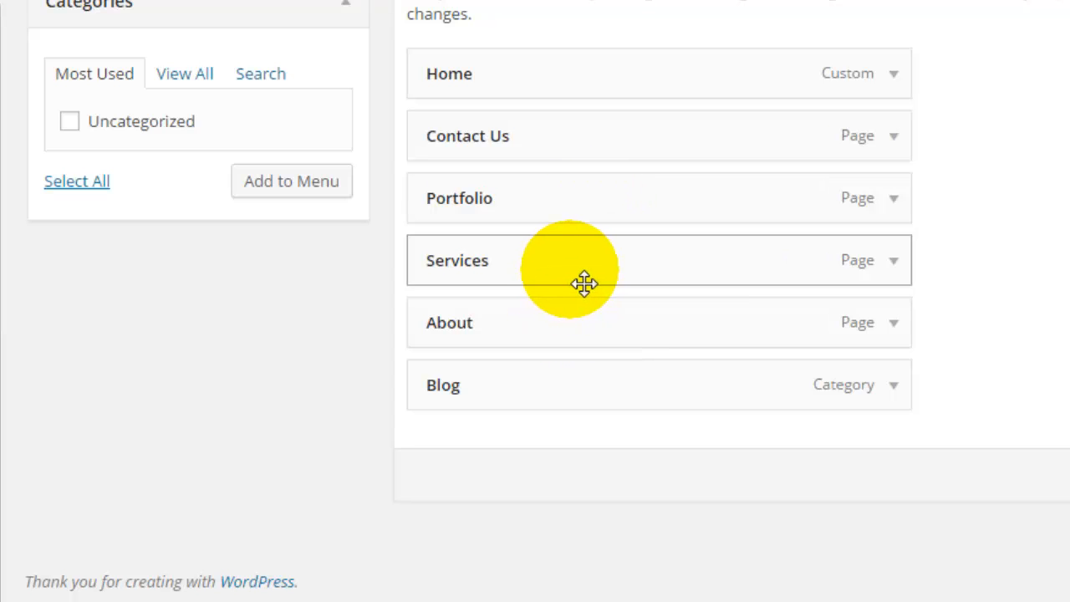
Reorder the menu items to Home, Services, Portfolio, Blog, About, Contact Us, and save the menu
left_click_drag(688, 258, 689, 190)
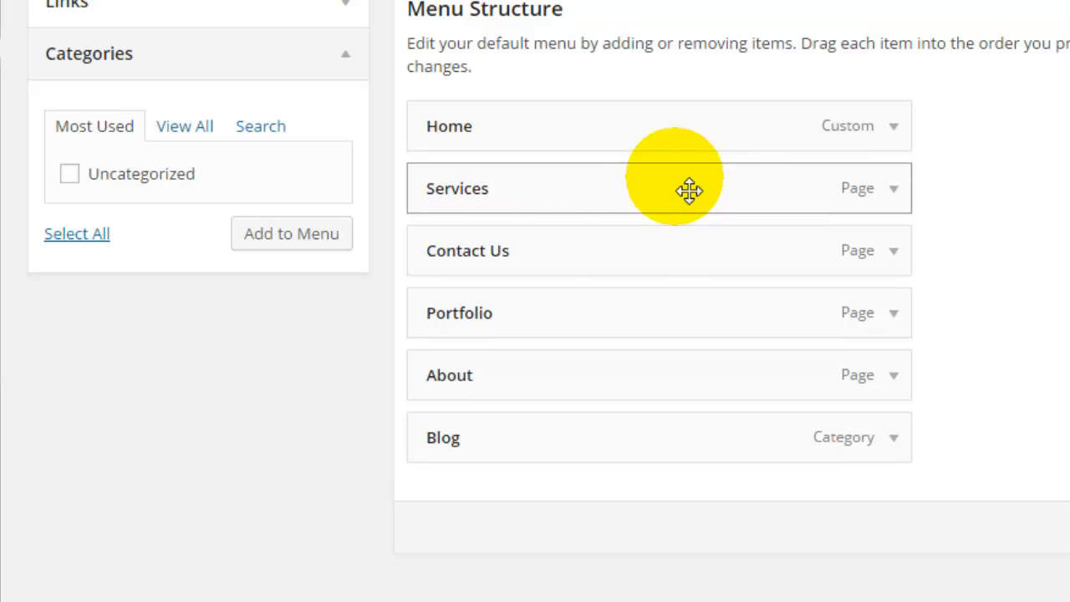
left_click_drag(632, 336, 624, 275)
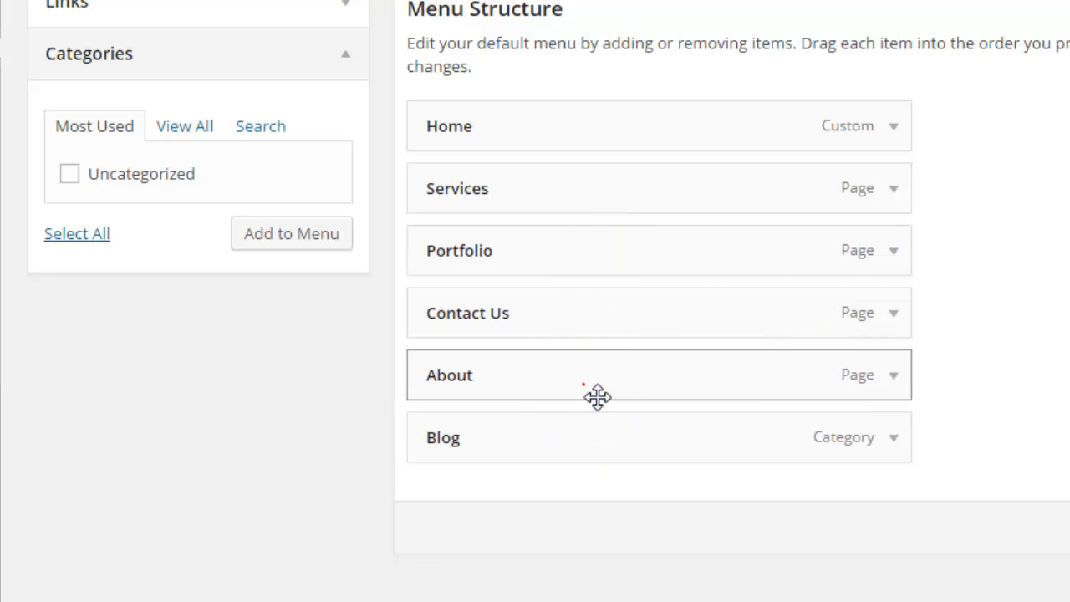
left_click_drag(598, 397, 535, 335)
left_click_drag(537, 372, 523, 333)
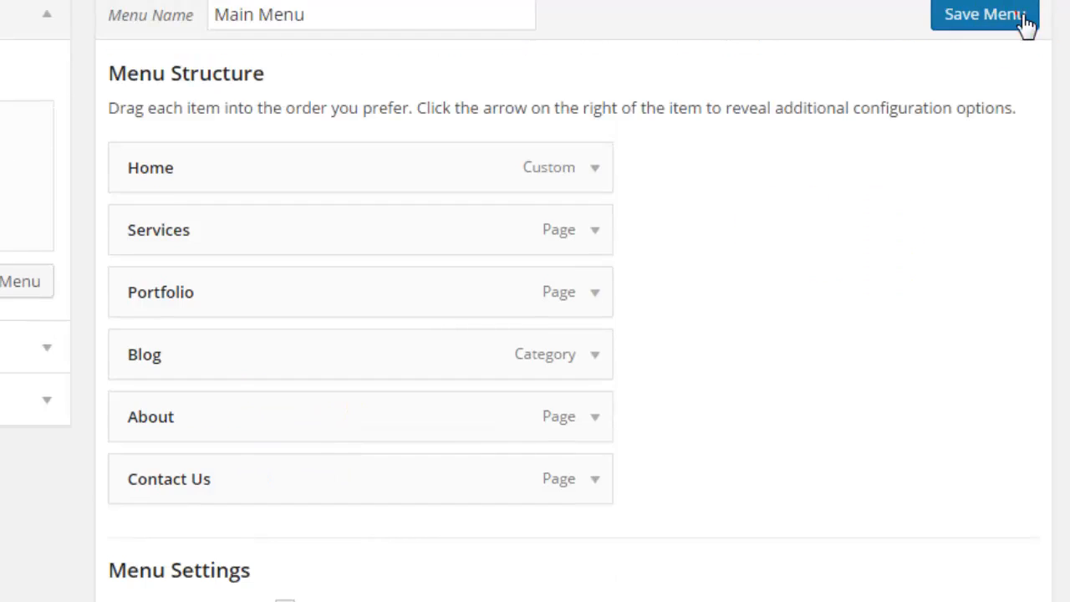
left_click(1021, 17)
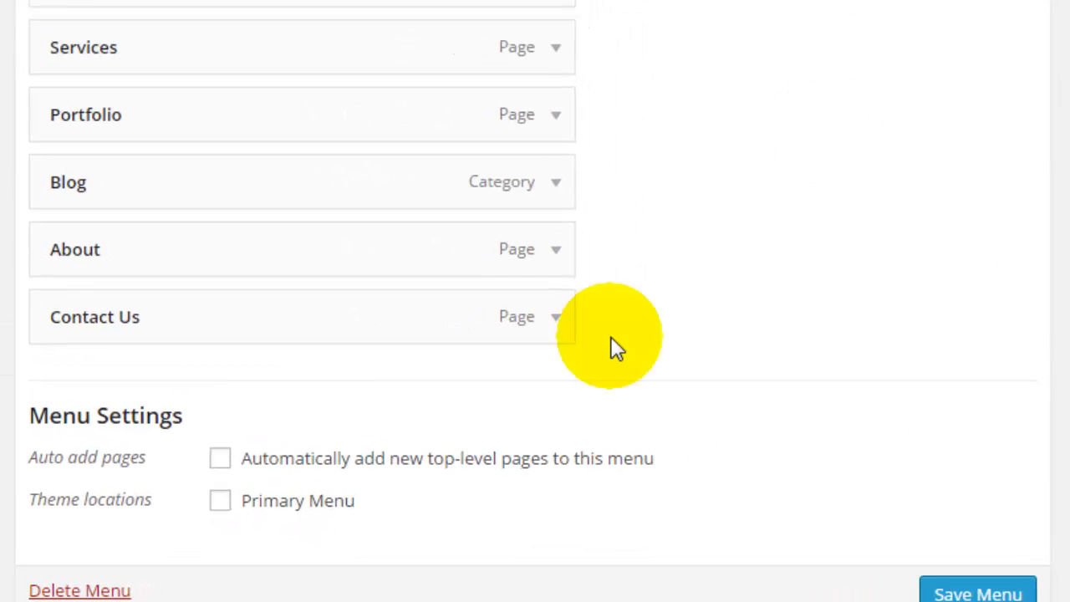
Assign the menu to the Primary Menu theme location and save it
right_click(228, 501)
left_click(226, 502)
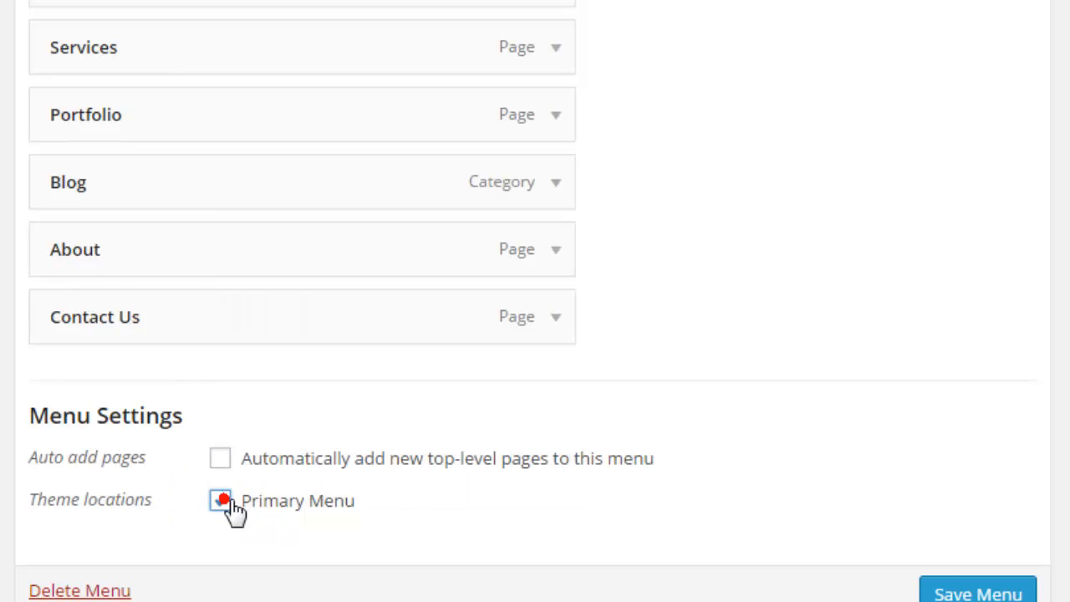
left_click(980, 590)
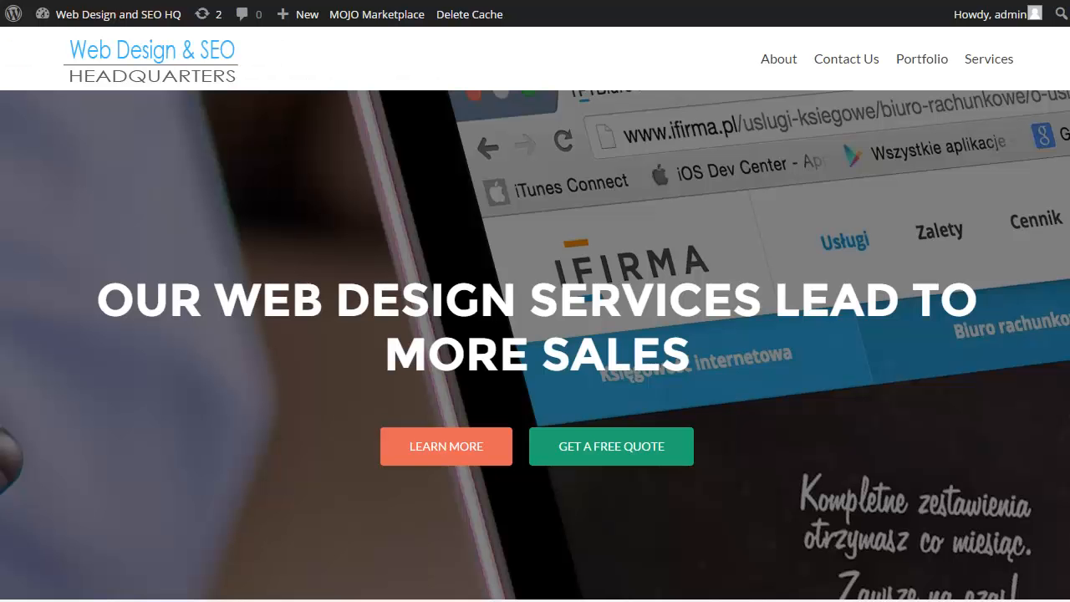
Reload the live site to check its navigation, remove the Home item from the menu, save it, and reload the site again
key("F5")
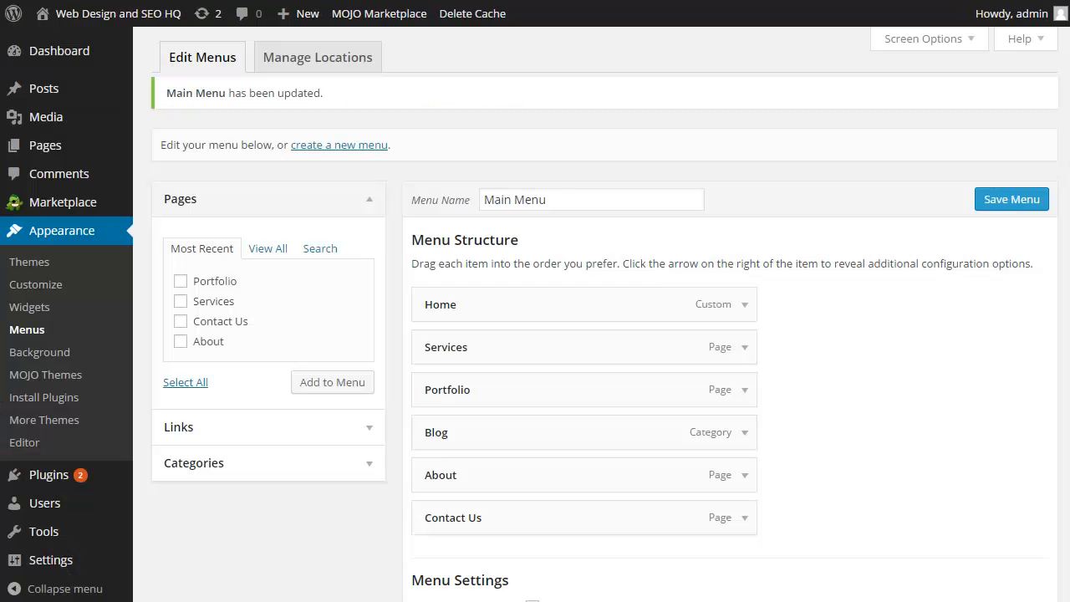
left_click(744, 306)
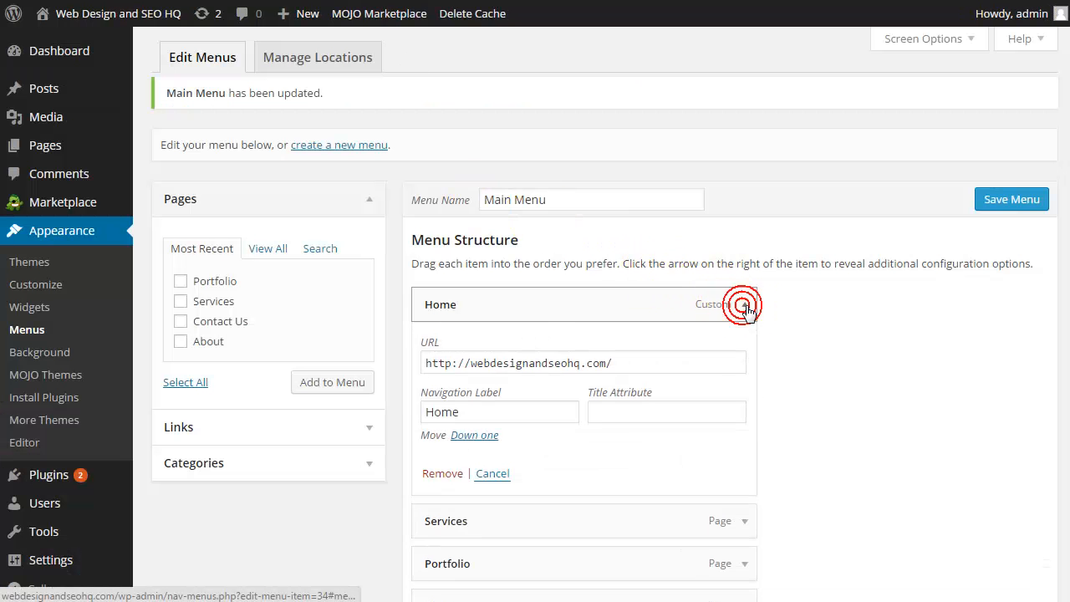
left_click(441, 474)
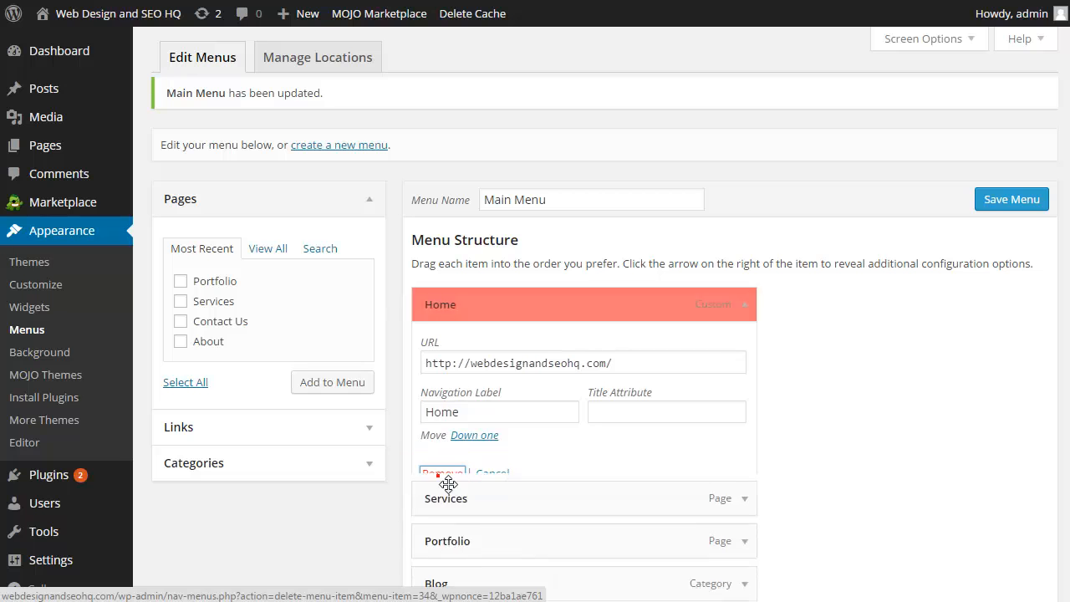
left_click(979, 201)
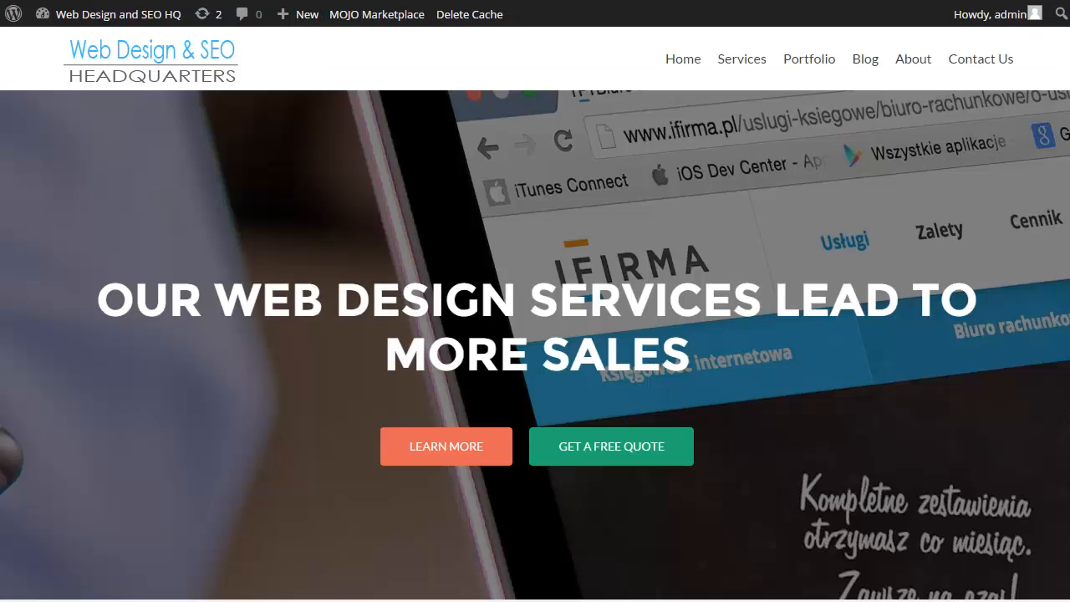
key("F5")
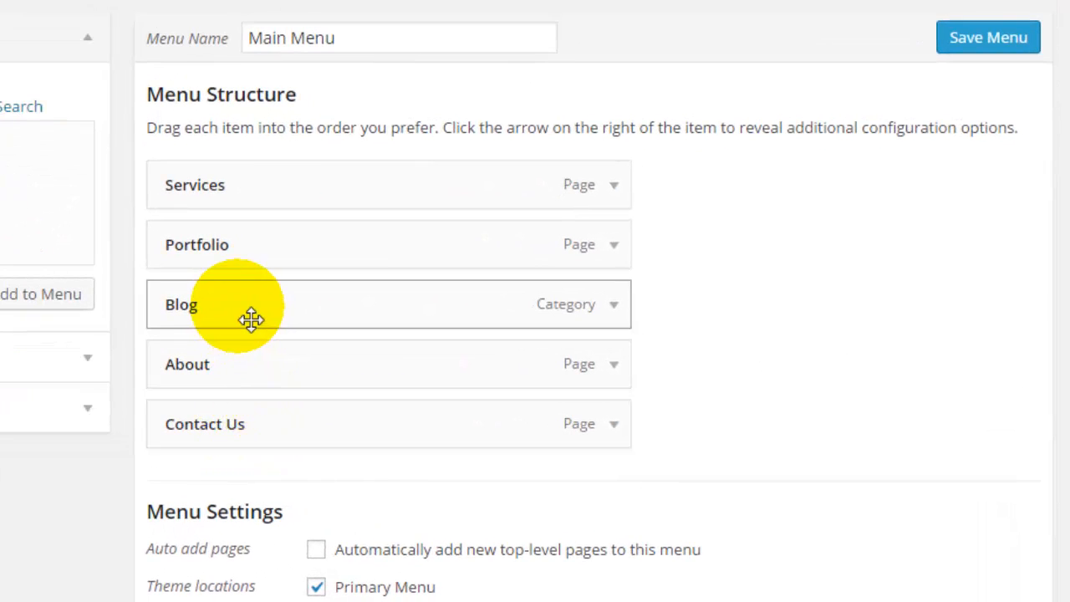
Nest Blog as a sub item under About, save the menu, check the About dropdown on the reloaded site, and return to the menu editor
left_click_drag(250, 319, 304, 384)
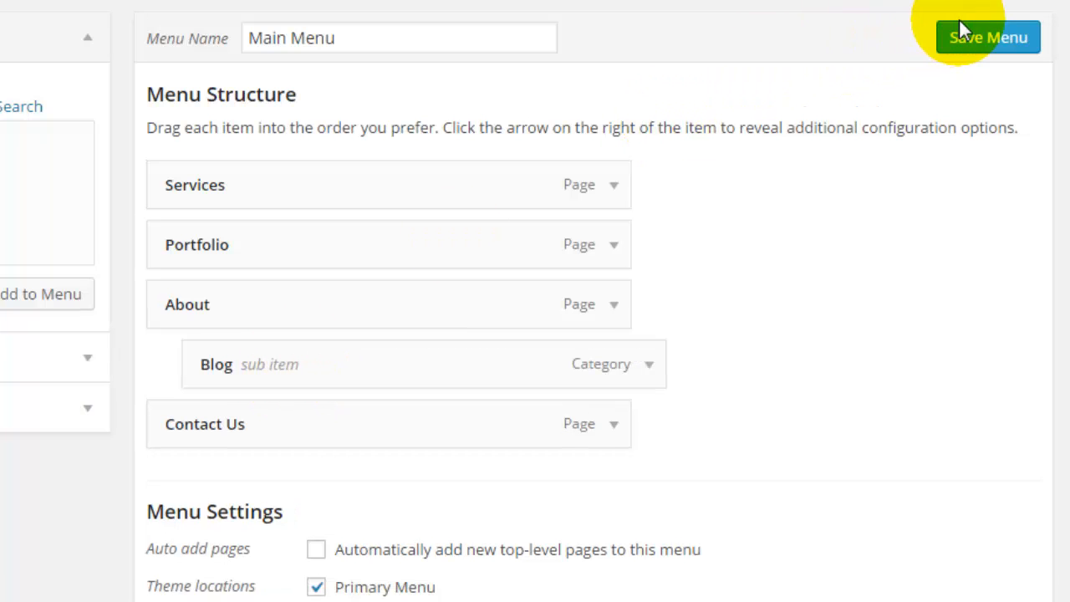
left_click(967, 40)
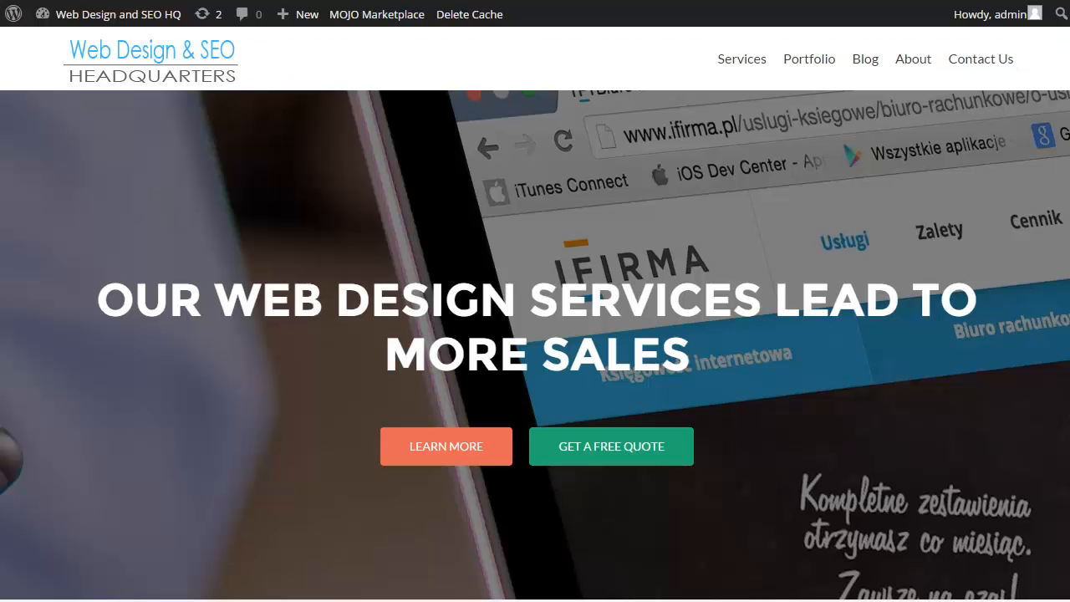
key("F5")
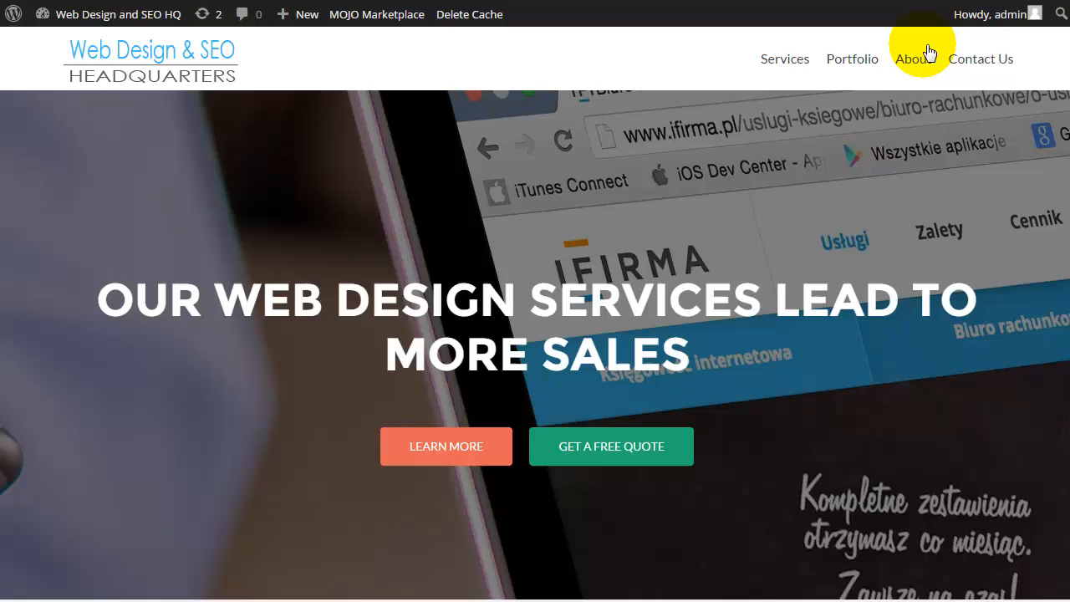
mouse_move(924, 60)
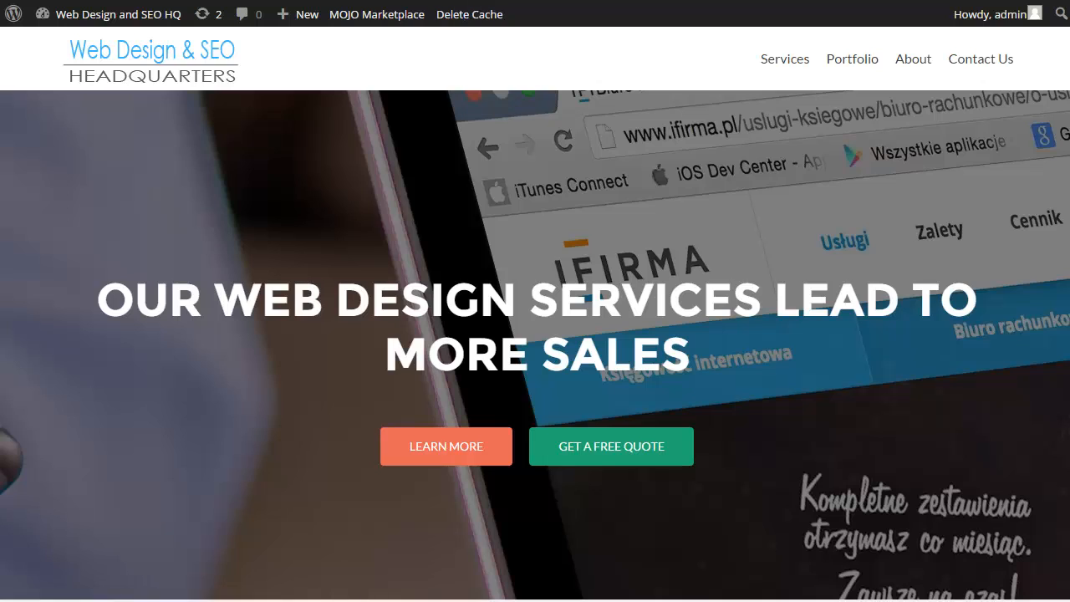
key("ctrl+shift+Tab")
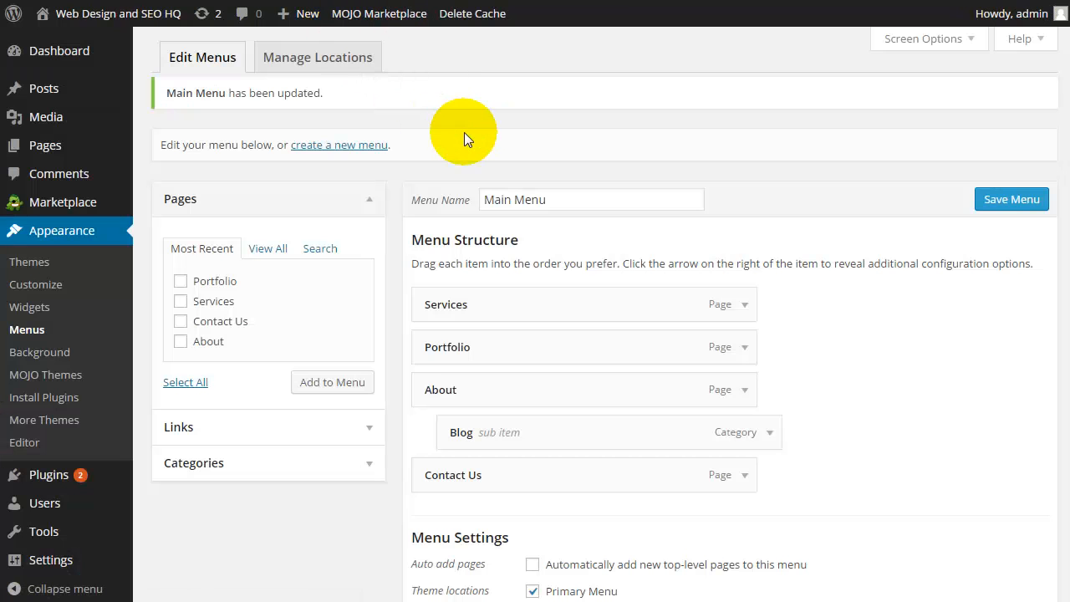